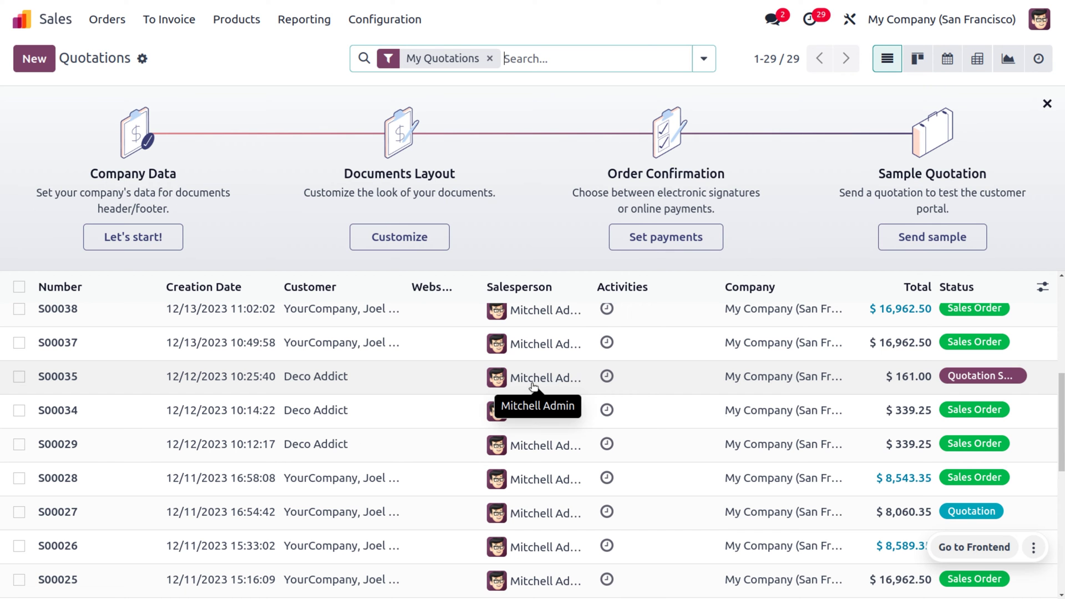
# - Open quotation S00035 in Studio and select its Confirm button to edit its properties
pyautogui.click(277, 375)
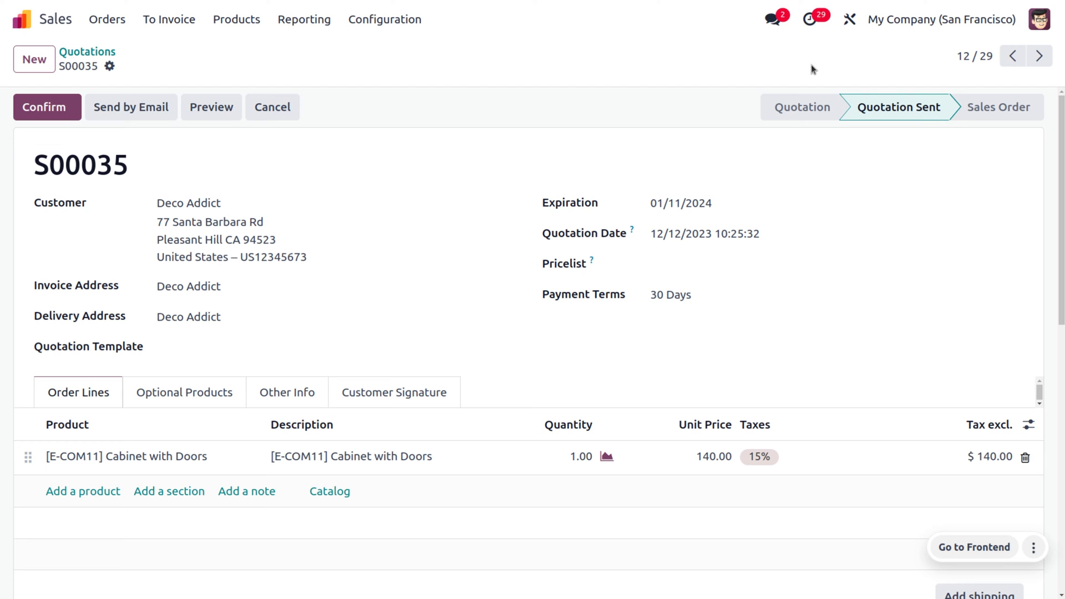
pyautogui.click(849, 20)
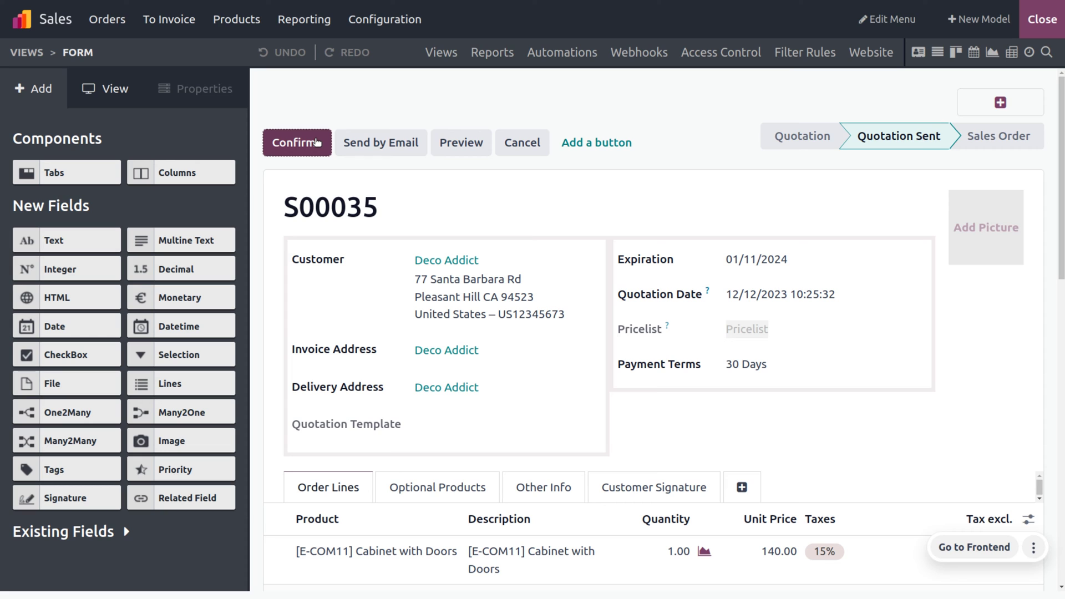
pyautogui.click(316, 144)
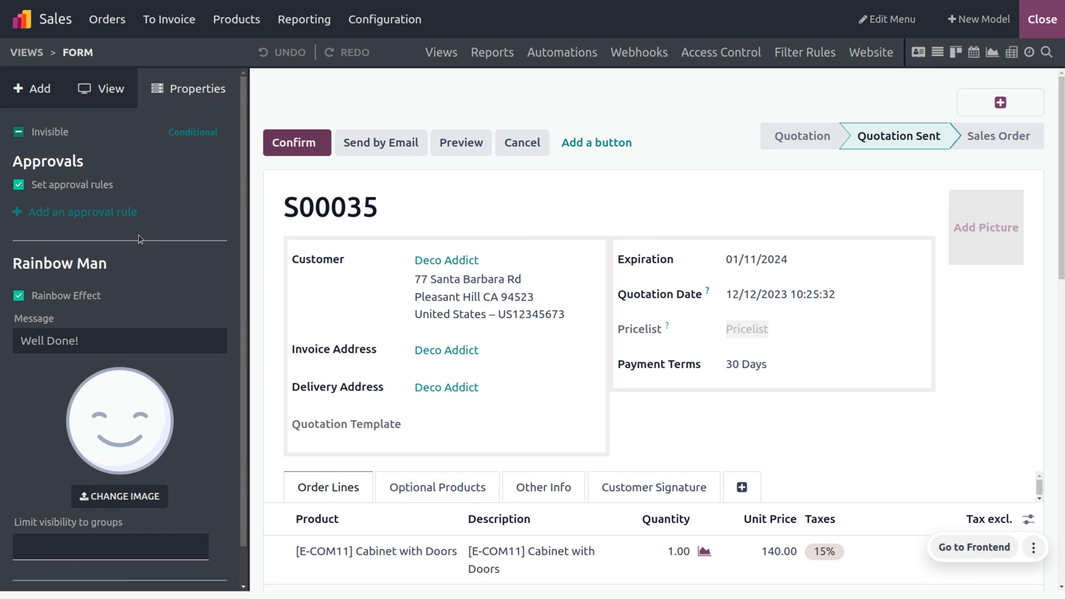
# - Enable approval rules on Confirm: Sales / Administrator as allowed group, Mitchell Admin responsible
pyautogui.click(84, 213)
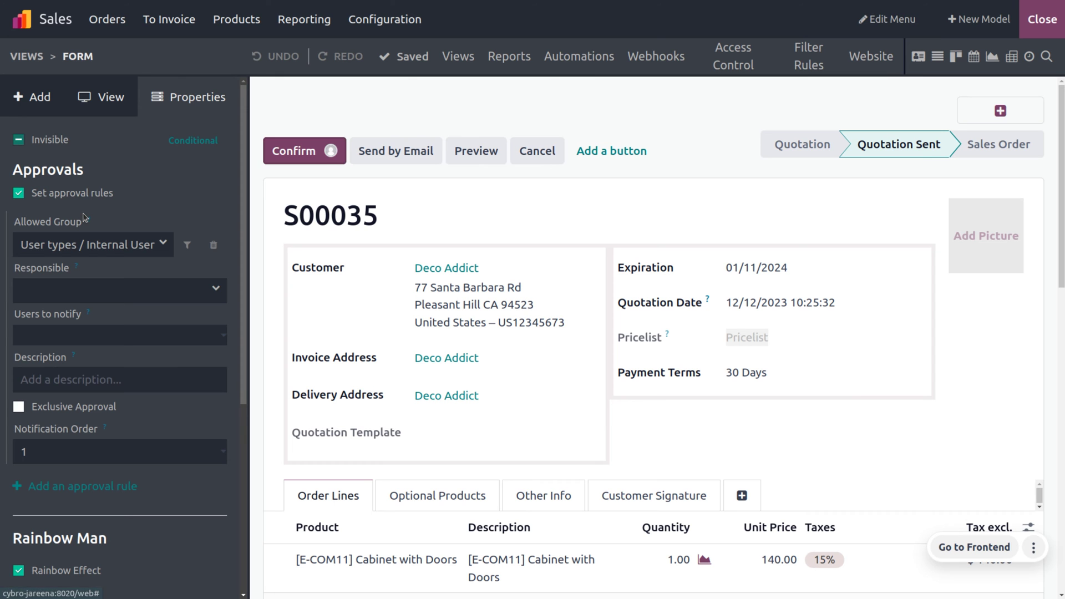
pyautogui.click(107, 250)
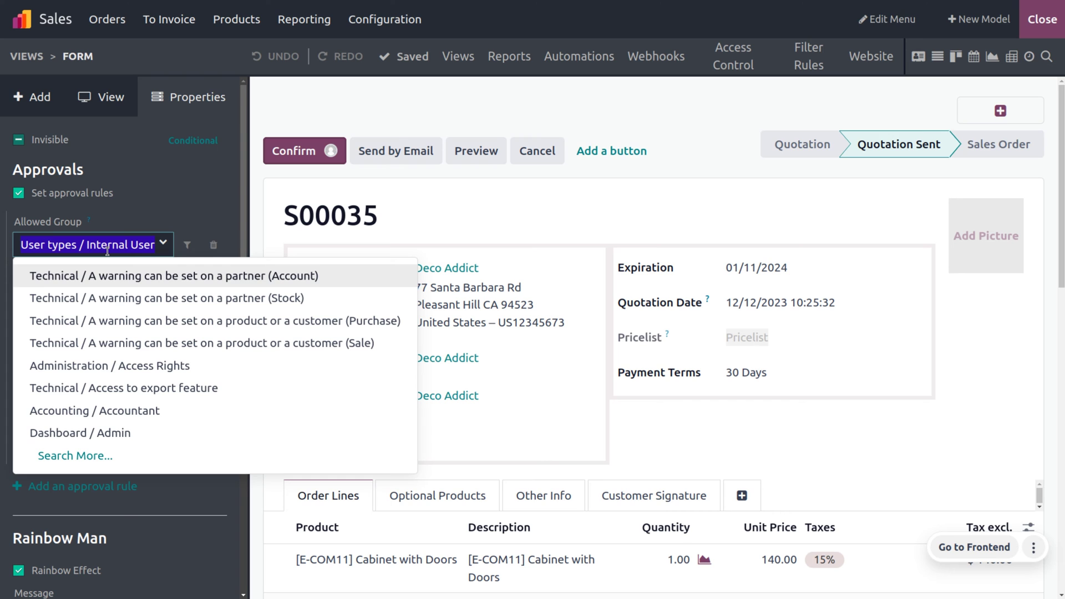
pyautogui.press('BackSpace')
pyautogui.write('sa')
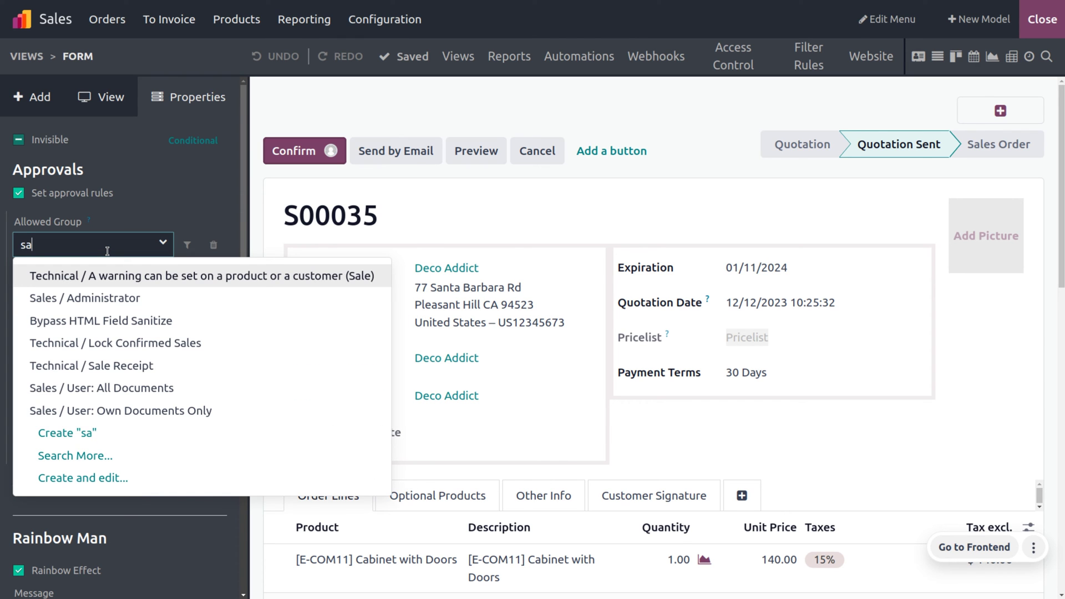
pyautogui.press('Down')
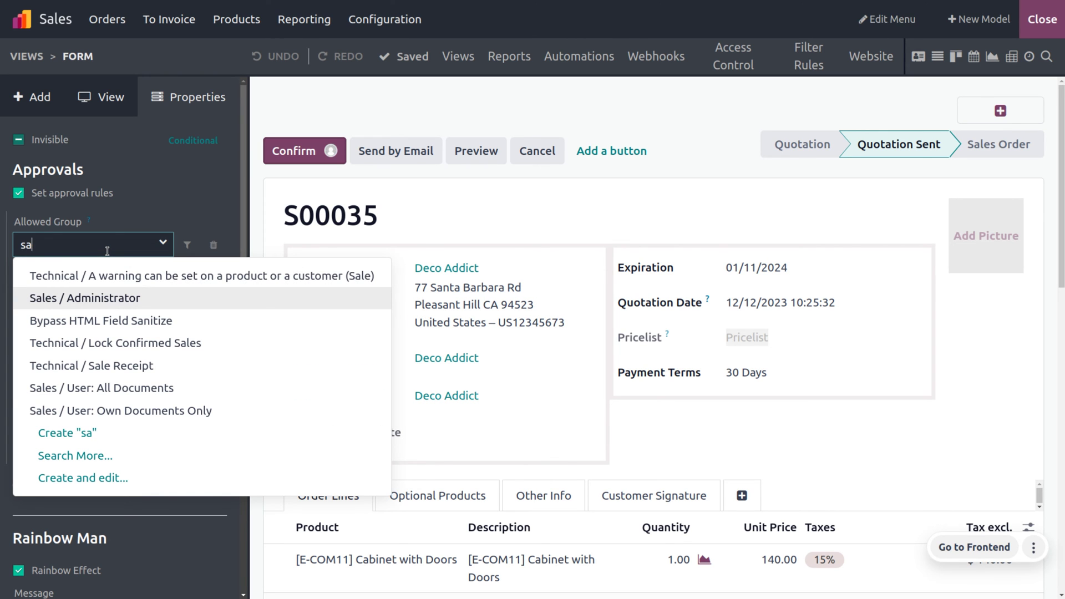
pyautogui.press('Return')
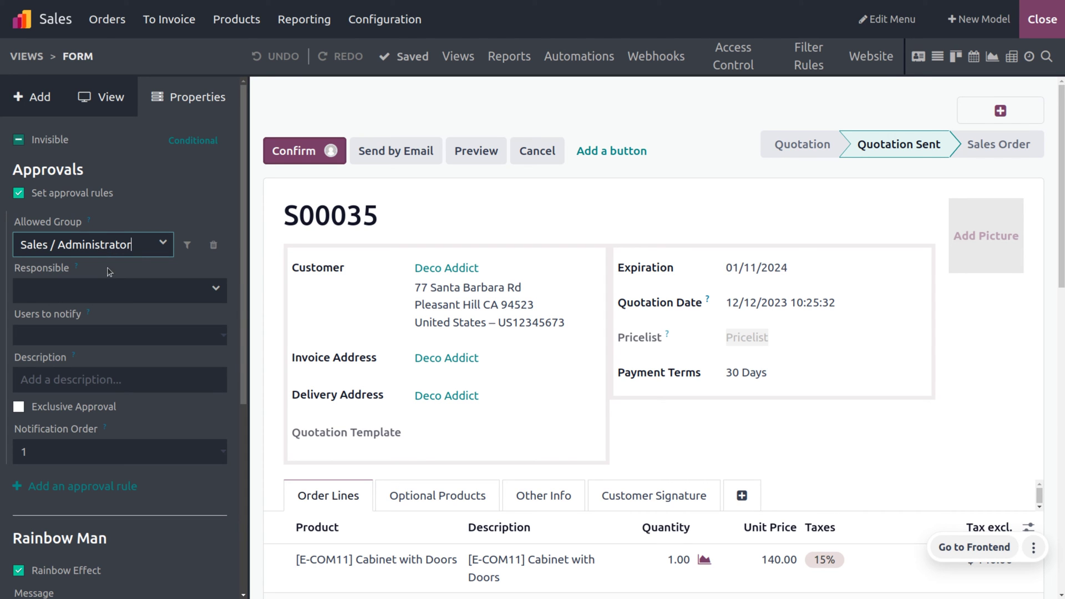
pyautogui.click(123, 287)
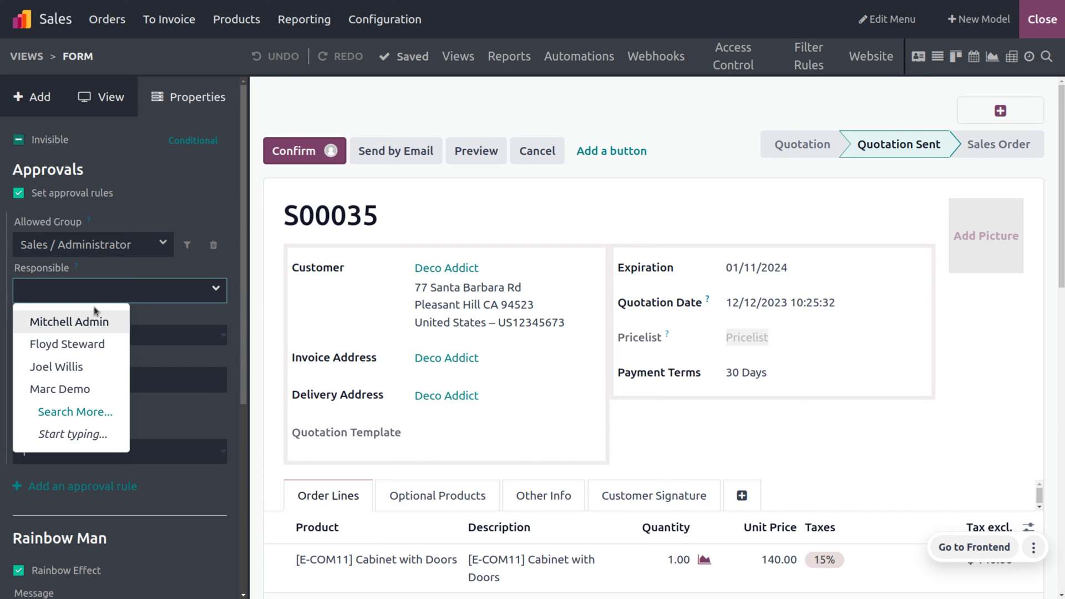
pyautogui.click(73, 321)
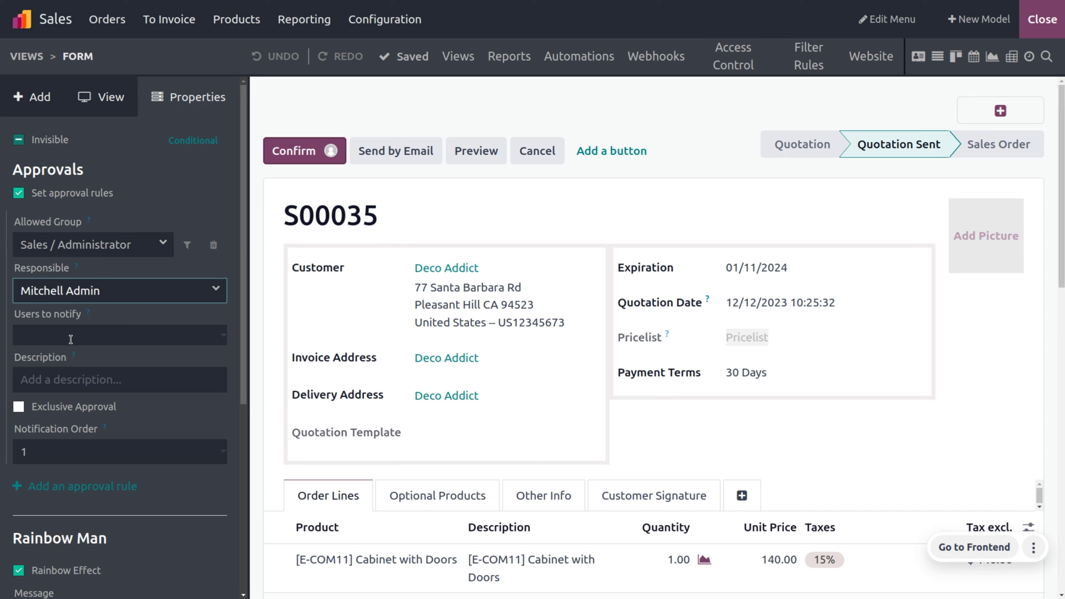
pyautogui.scroll(-2, 83, 441)
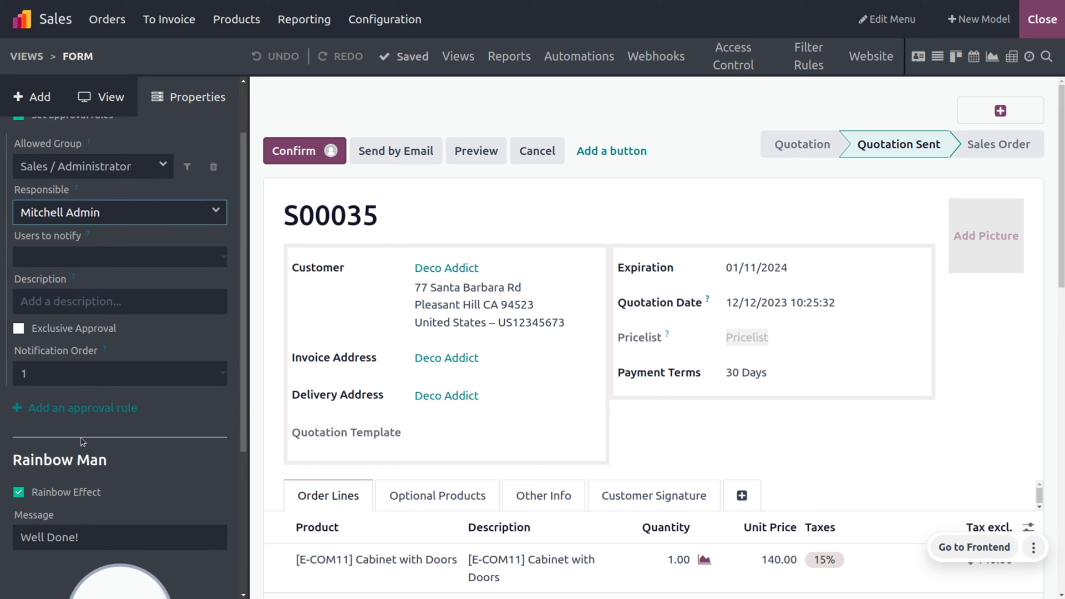
# - Add a second approval rule for Purchase / Administrator with a different responsible user
pyautogui.click(57, 396)
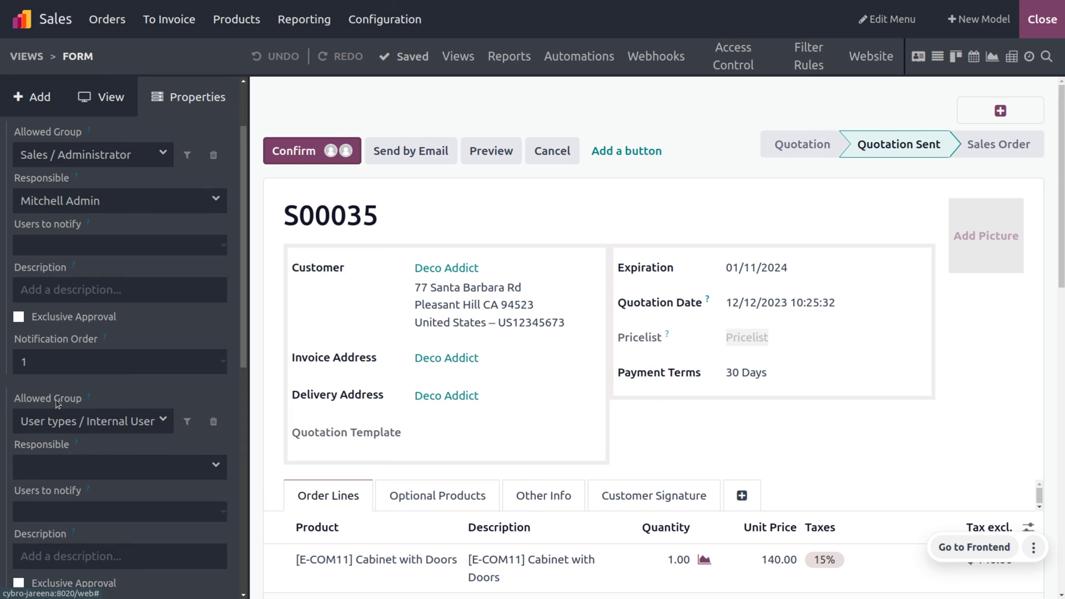
pyautogui.click(75, 428)
pyautogui.press('BackSpace')
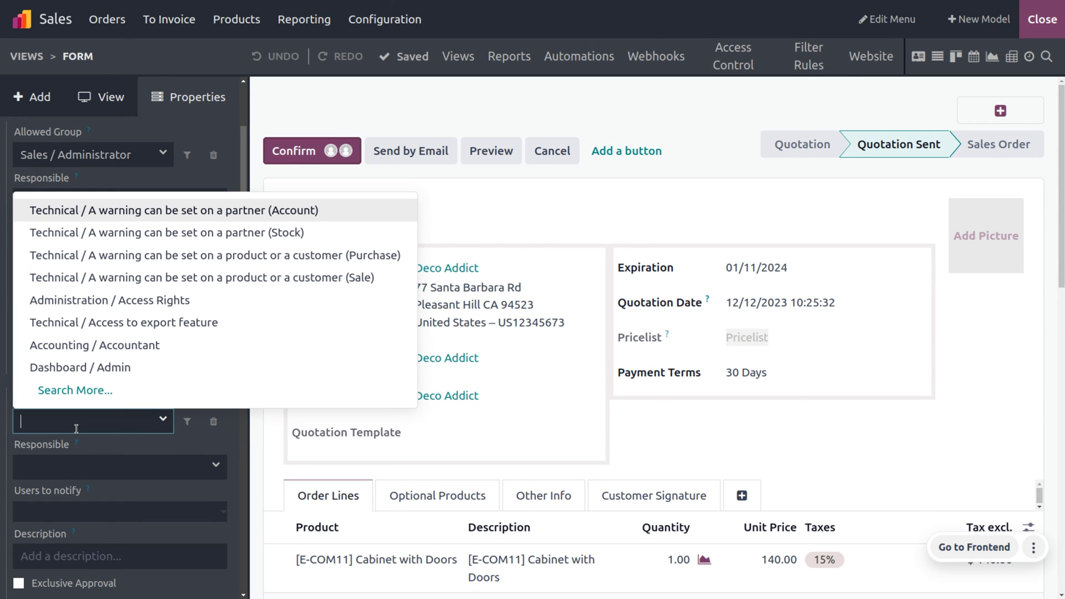
pyautogui.write('pu')
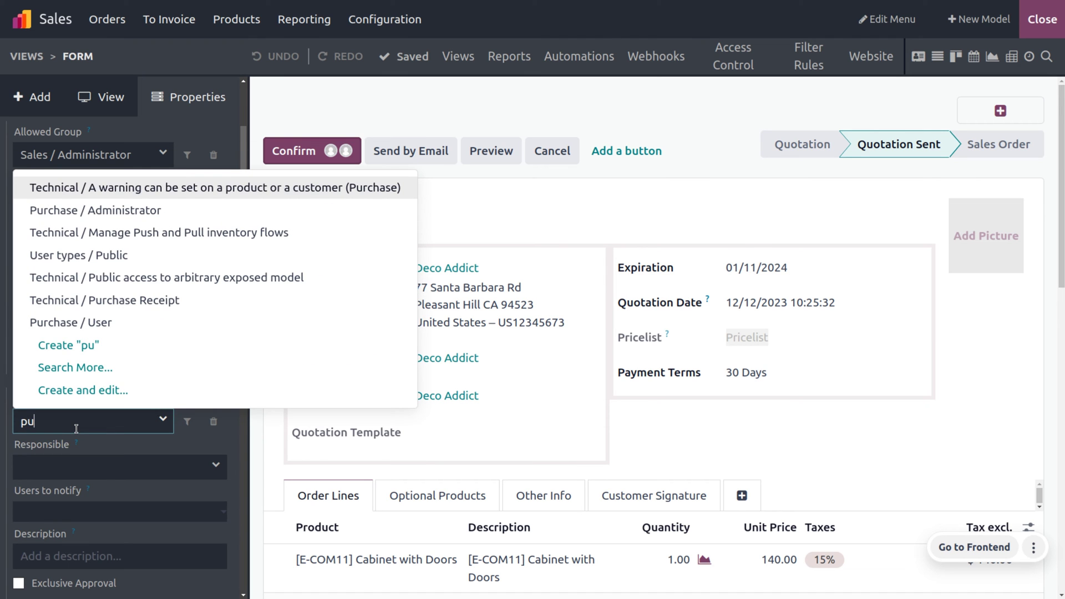
pyautogui.write('r')
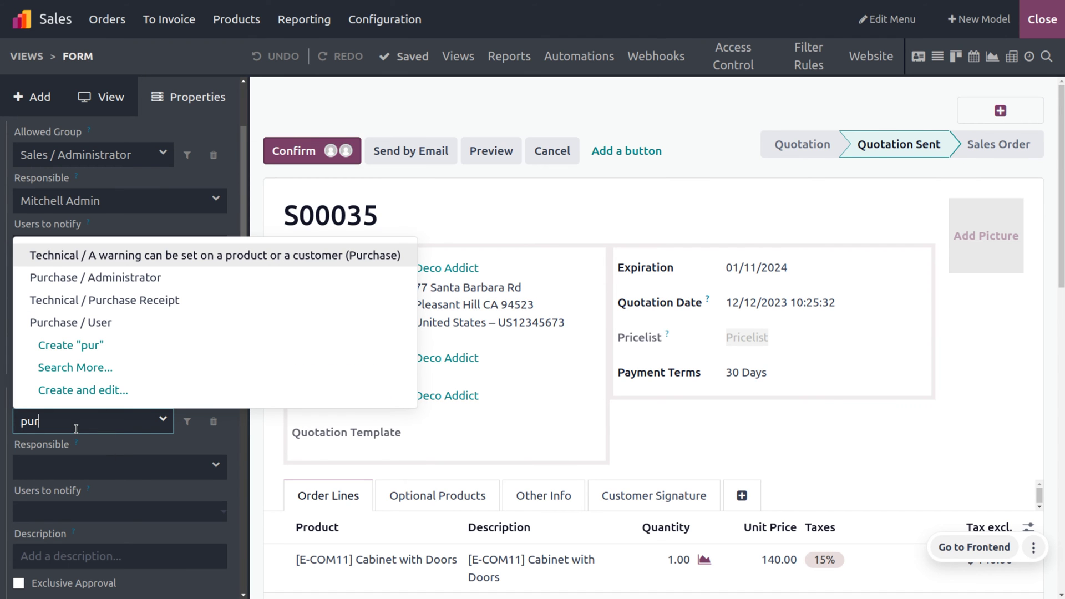
pyautogui.press('Down')
pyautogui.press('Return')
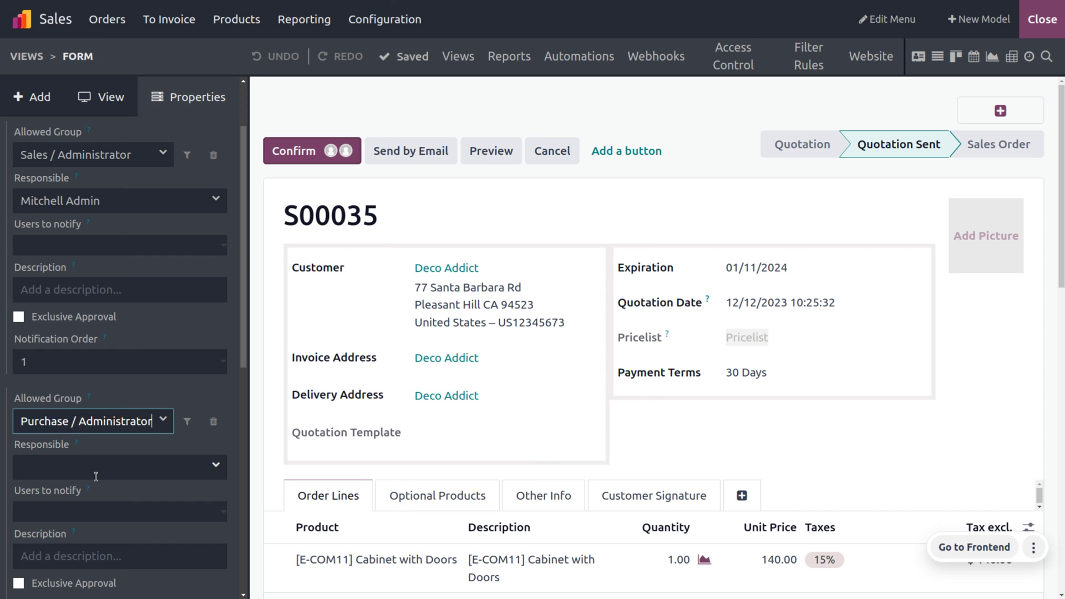
pyautogui.click(95, 474)
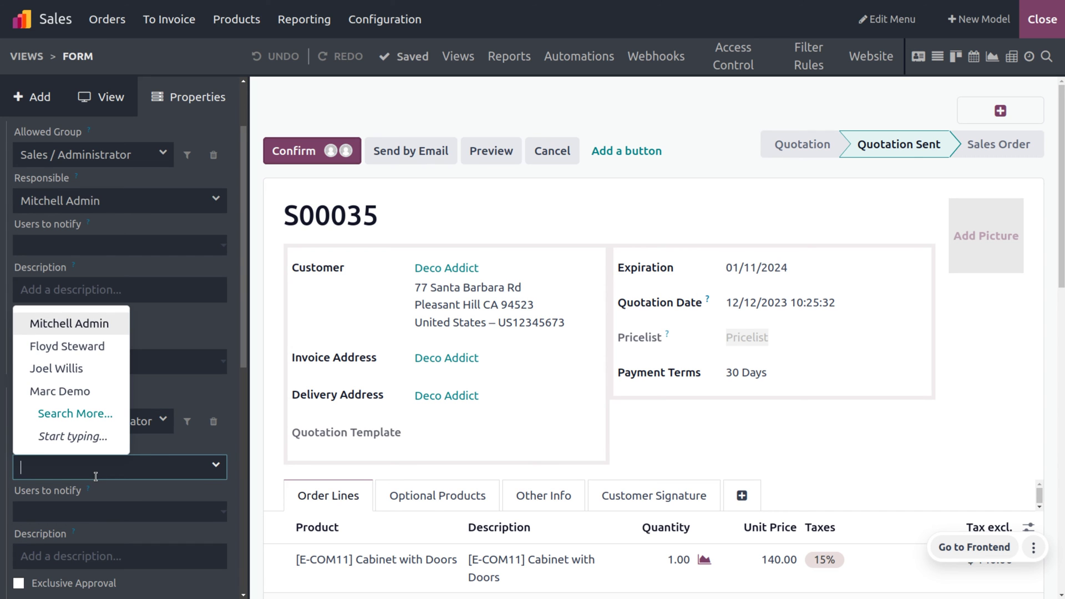
pyautogui.click(79, 388)
# - Add a user to notify, set Notification Order to 2, and close Studio
pyautogui.click(103, 512)
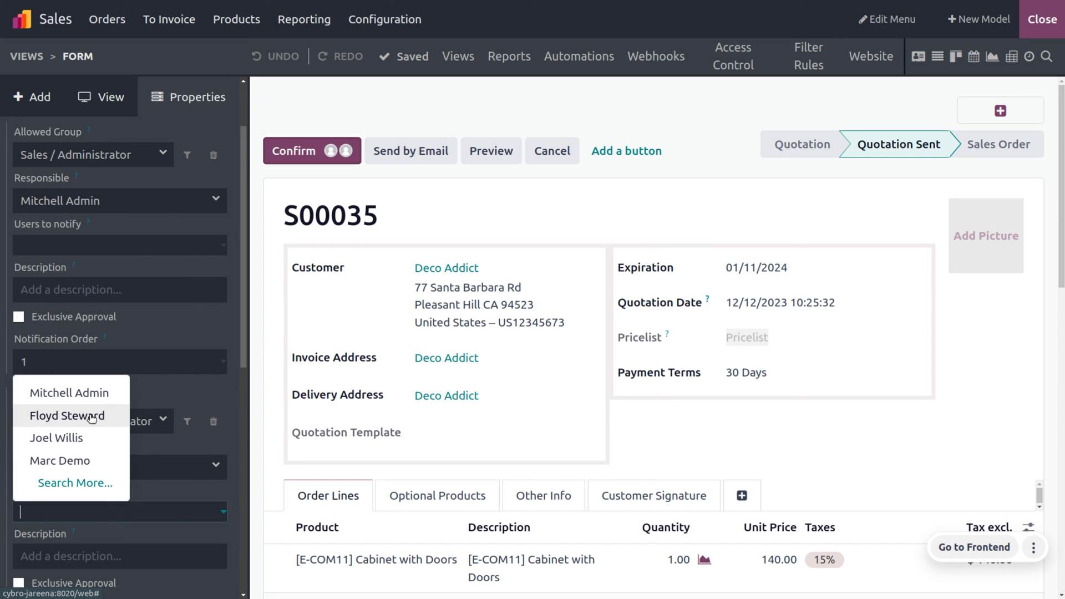
pyautogui.click(92, 416)
pyautogui.scroll(-2, 75, 466)
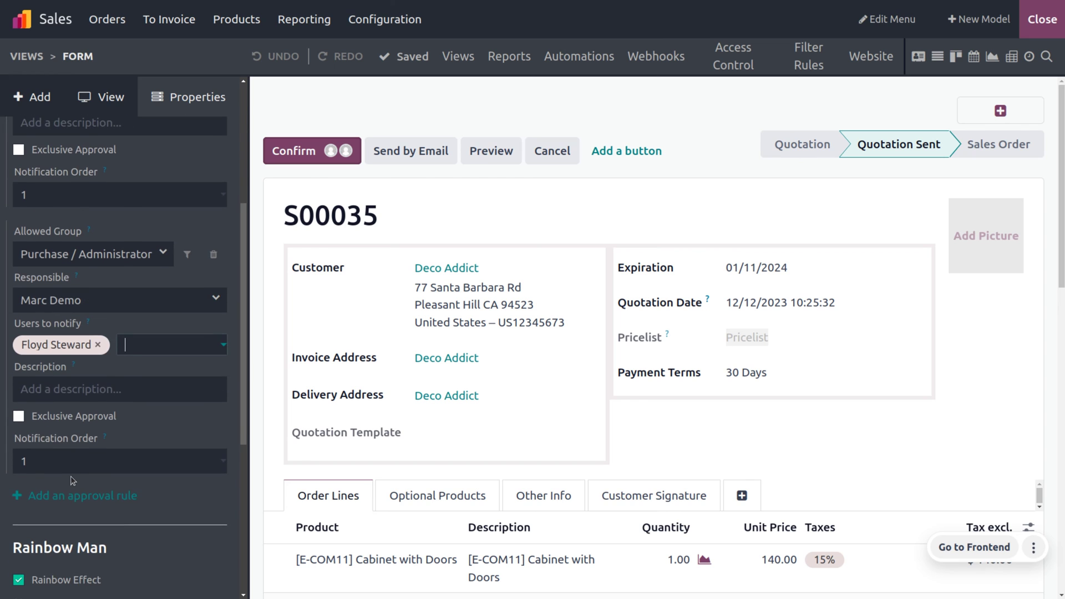
pyautogui.scroll(-1, 71, 479)
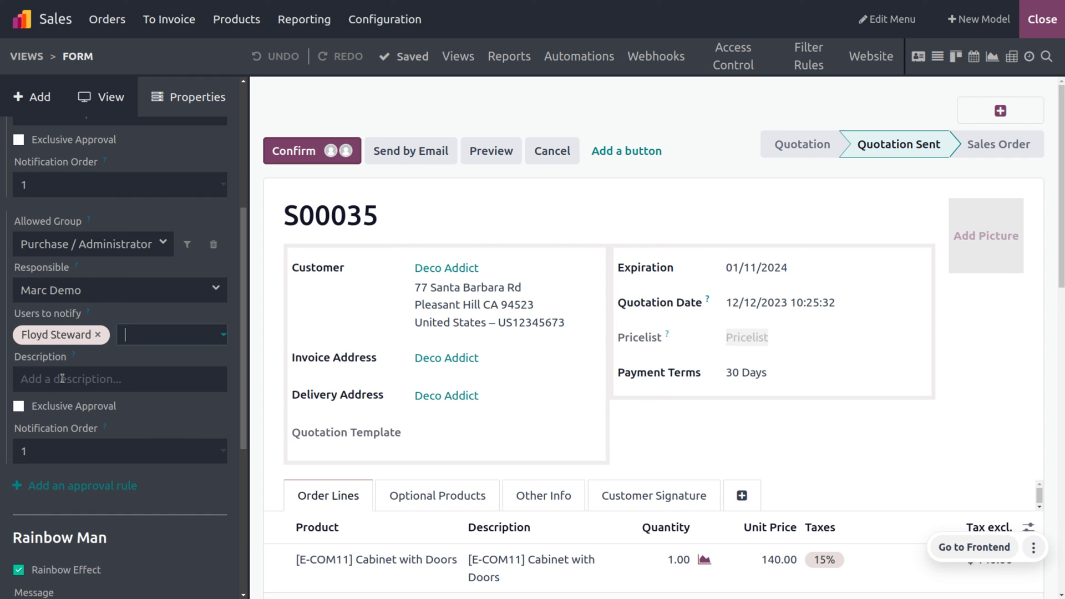
pyautogui.click(65, 460)
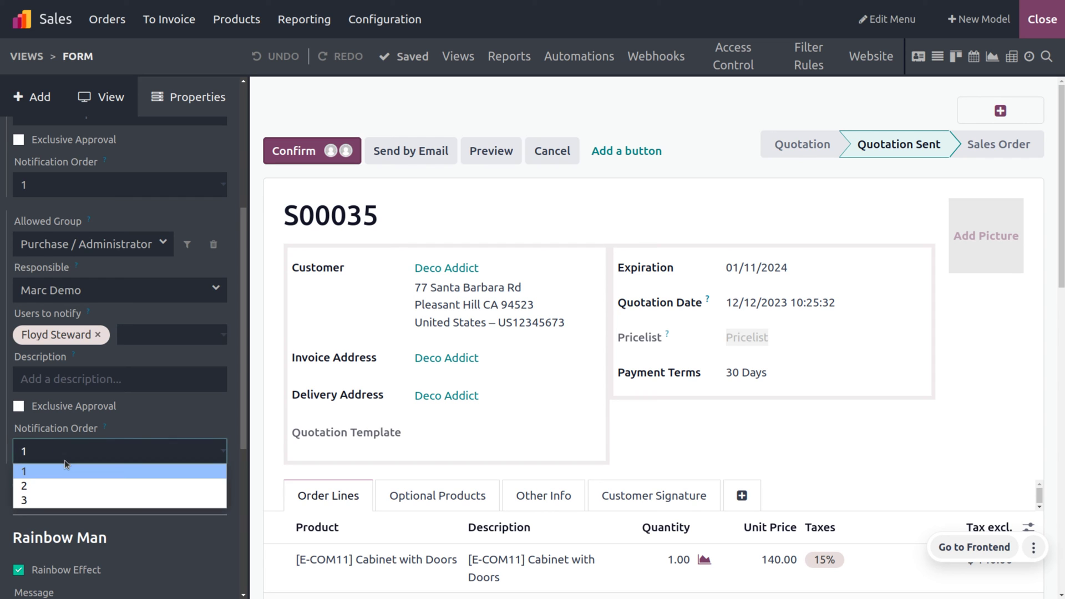
pyautogui.click(54, 485)
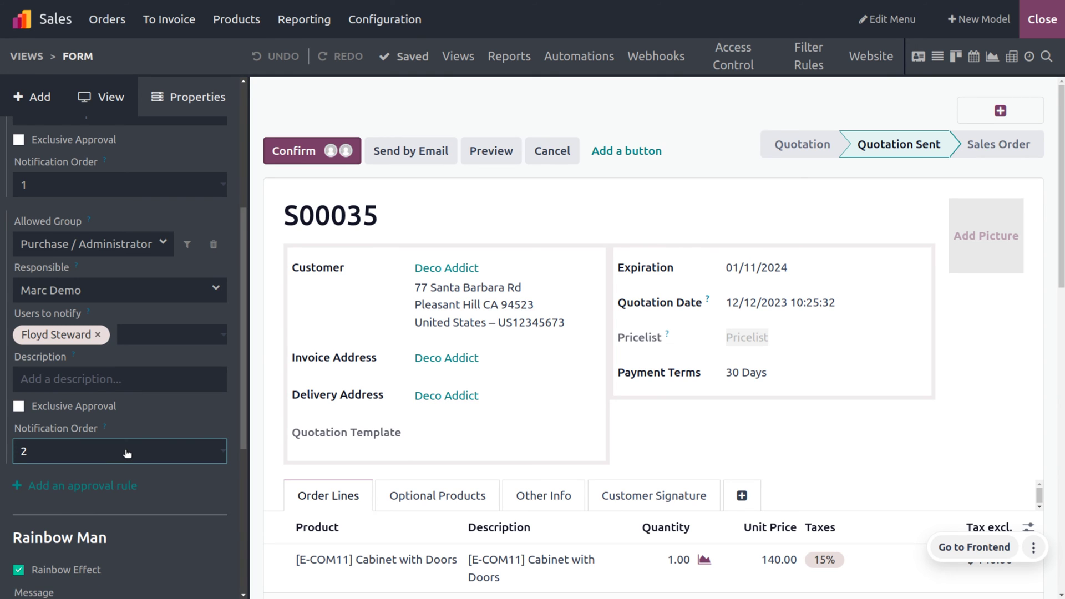
pyautogui.scroll(-1, 126, 453)
pyautogui.scroll(-3, 126, 453)
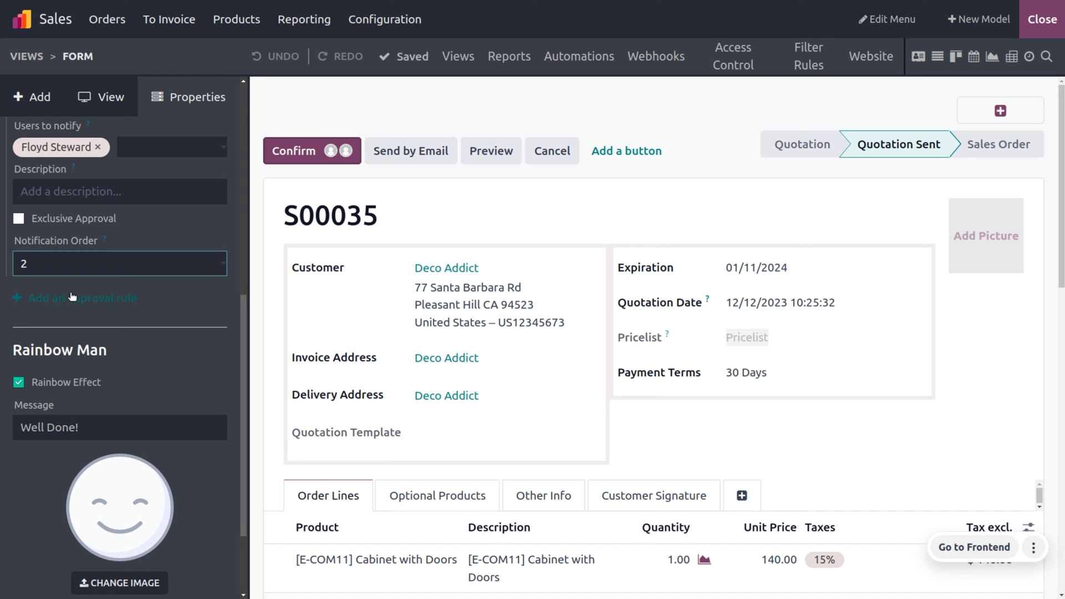
pyautogui.scroll(8, 184, 146)
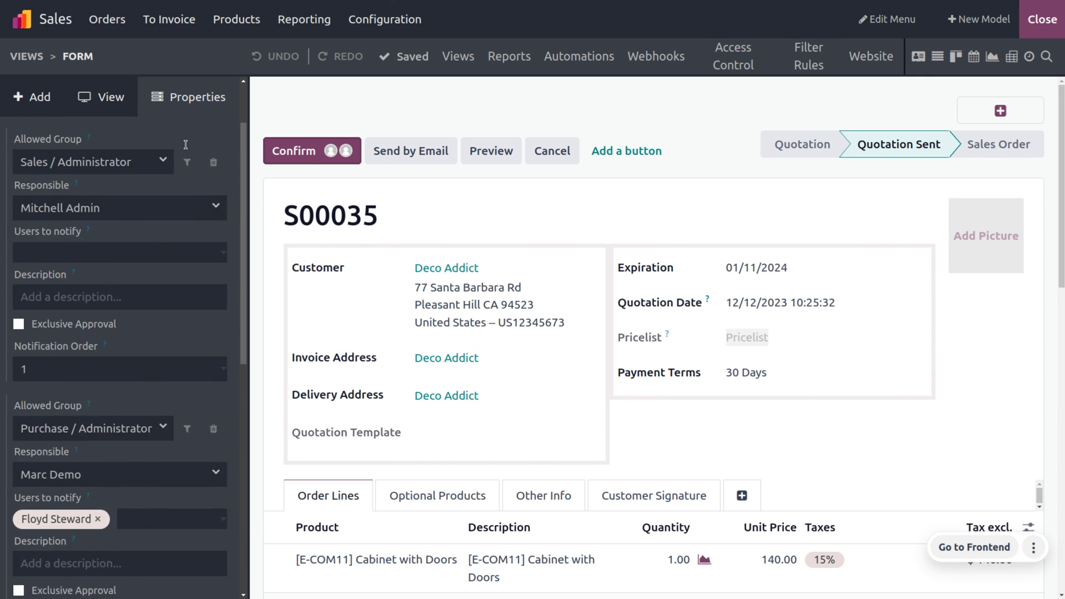
pyautogui.scroll(2, 183, 146)
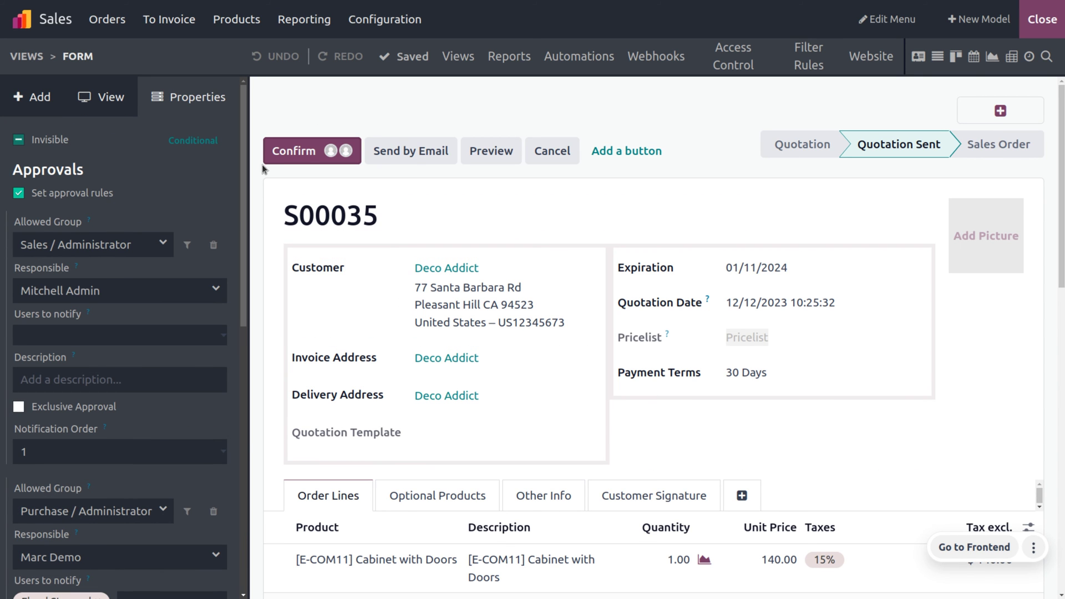
pyautogui.click(298, 164)
pyautogui.click(1043, 19)
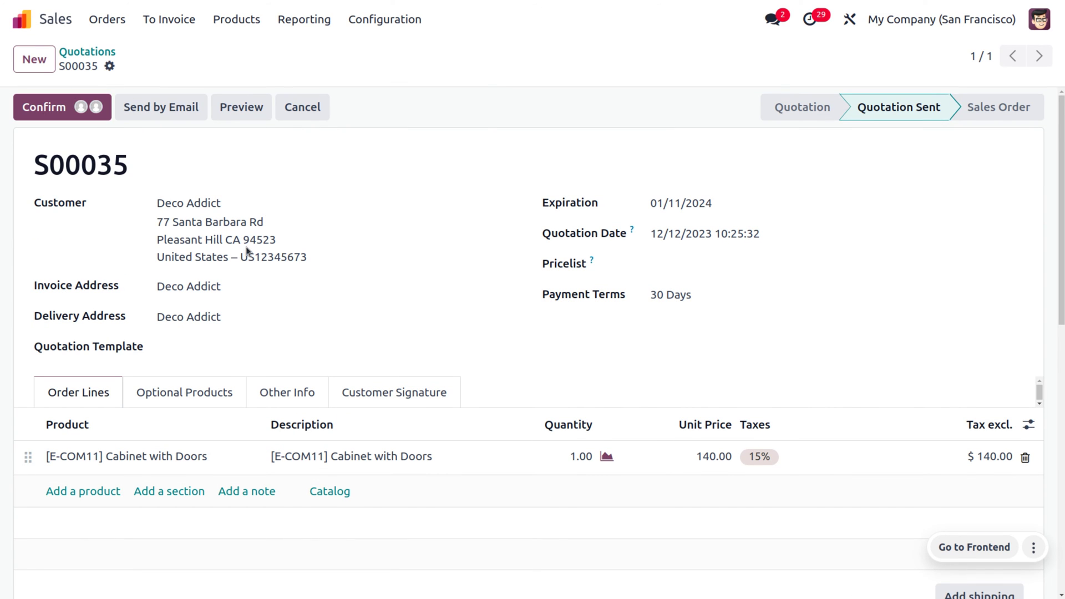
pyautogui.moveTo(351, 317)
pyautogui.scroll(-4, 261, 239)
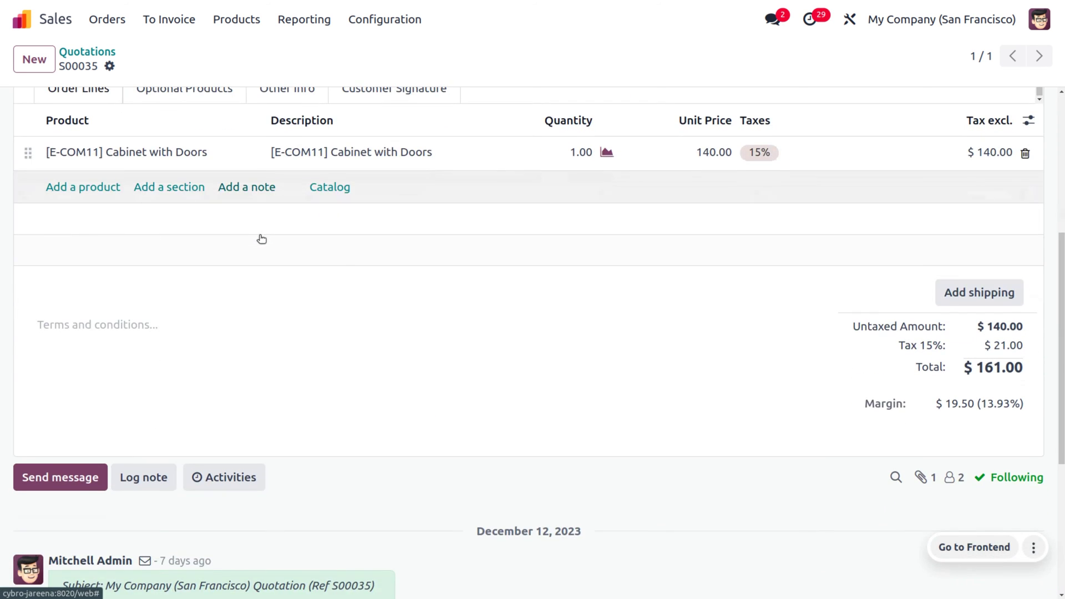
pyautogui.scroll(4, 260, 239)
pyautogui.scroll(-8, 261, 238)
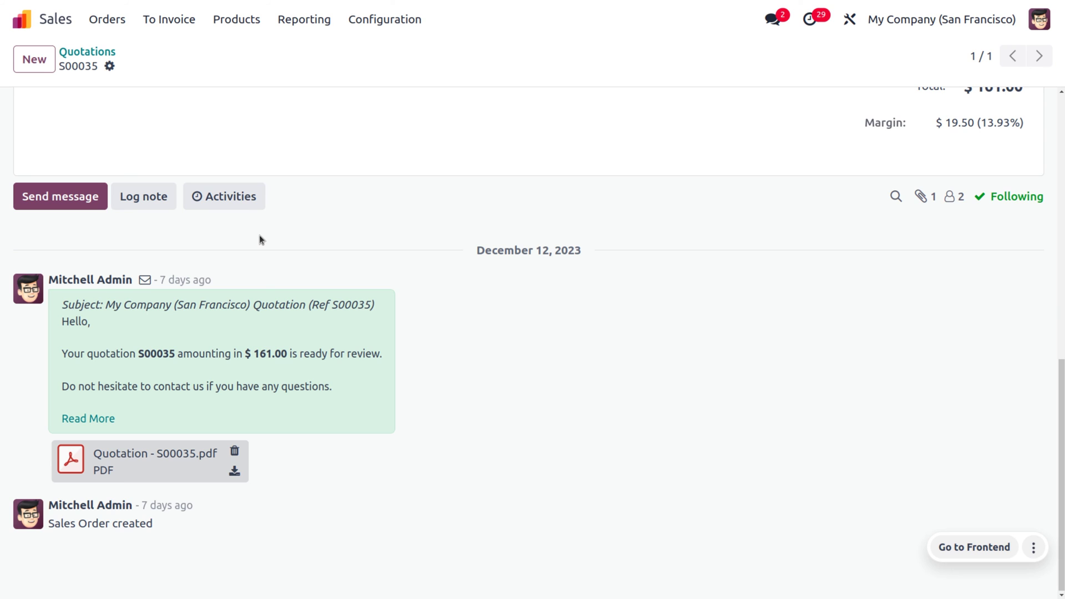
pyautogui.moveTo(221, 362)
pyautogui.scroll(10, 209, 290)
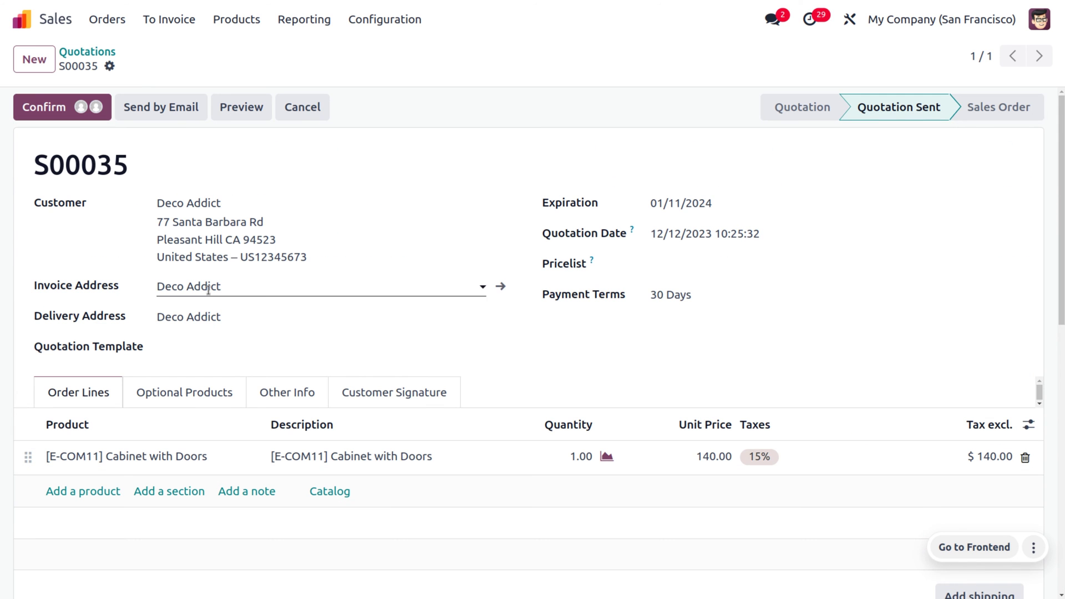
# - Review the pending approvals beside Confirm, then approve and confirm quotation S00035
pyautogui.click(82, 107)
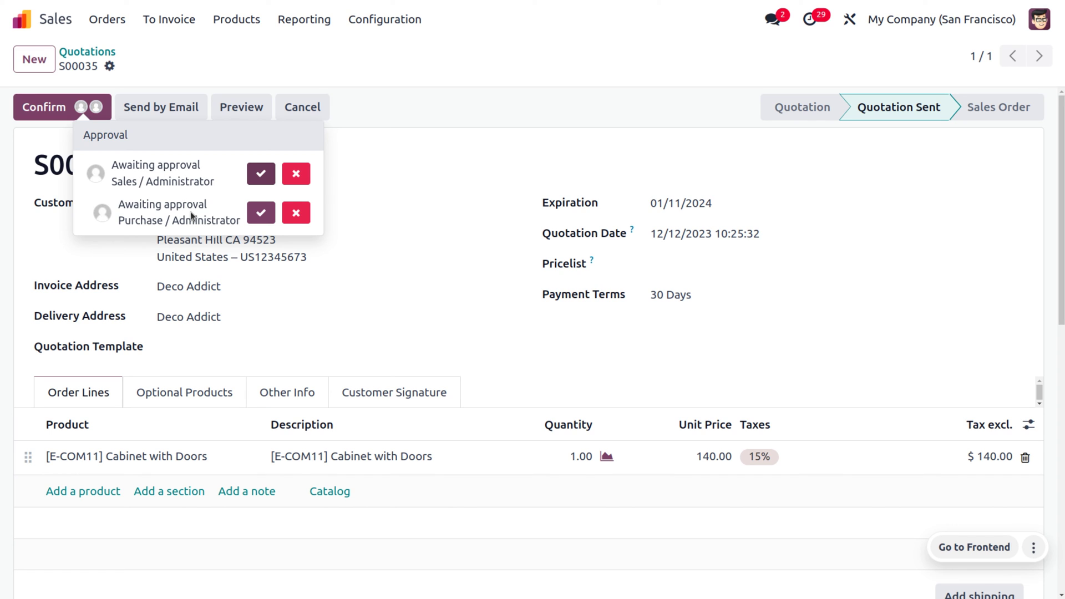
pyautogui.click(48, 109)
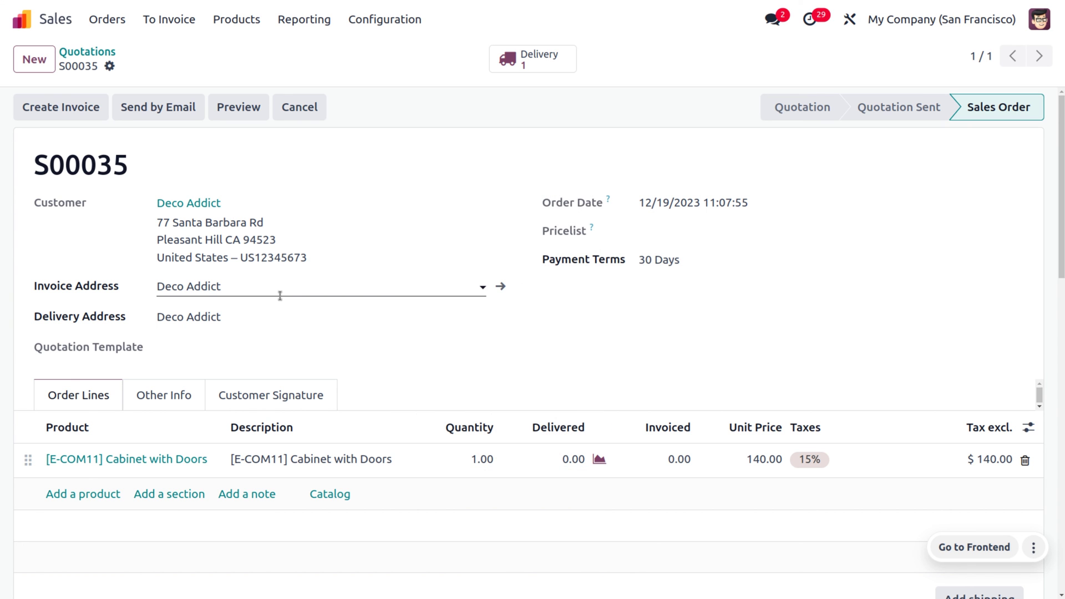
pyautogui.scroll(-8, 519, 300)
pyautogui.scroll(-1, 519, 299)
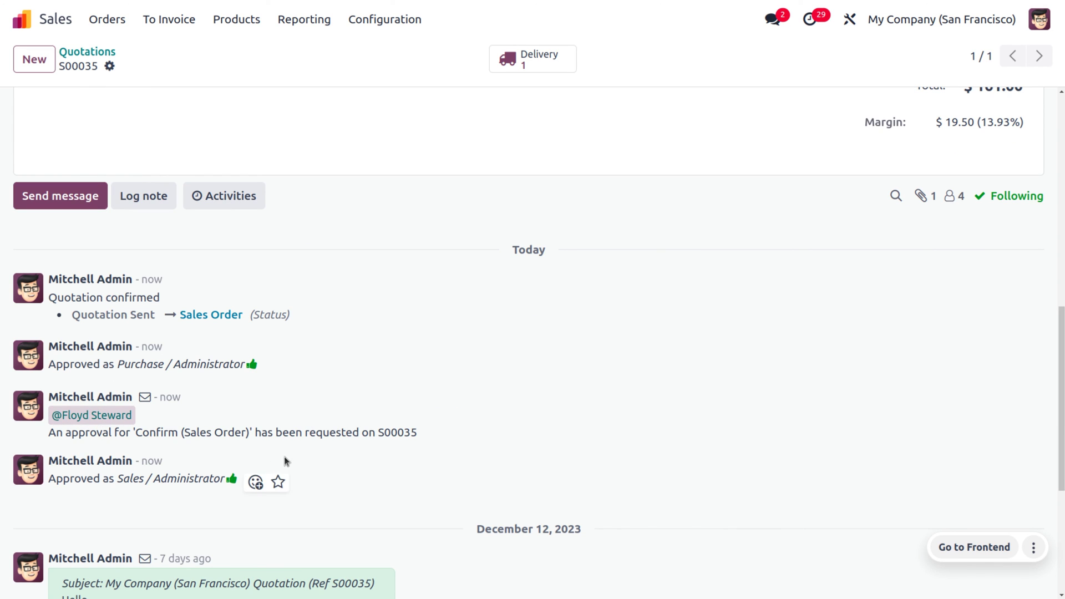
pyautogui.scroll(5, 206, 222)
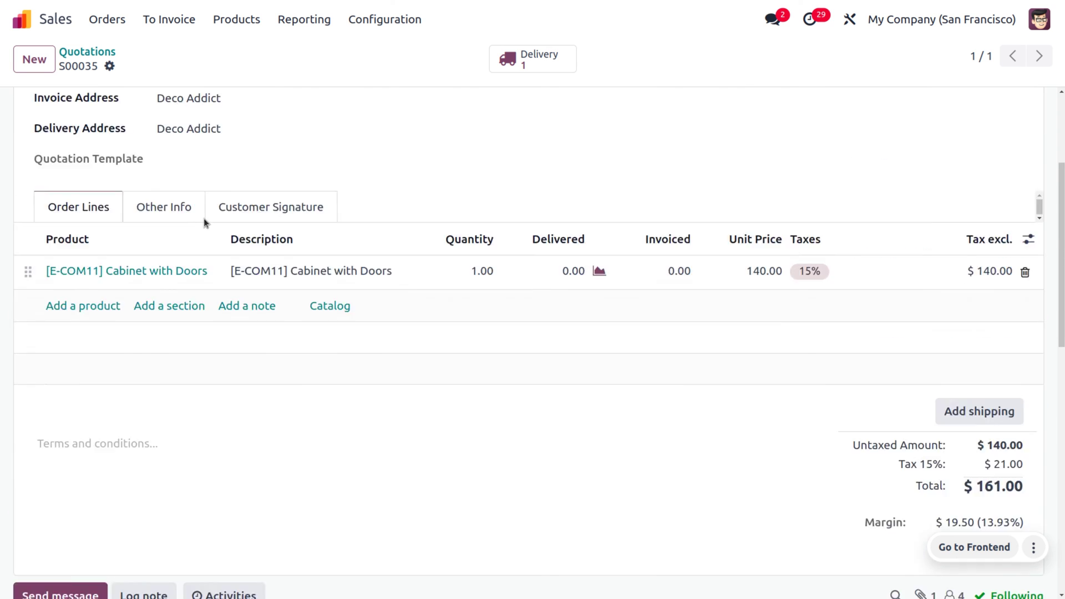
pyautogui.scroll(2, 207, 222)
pyautogui.scroll(-2, 206, 222)
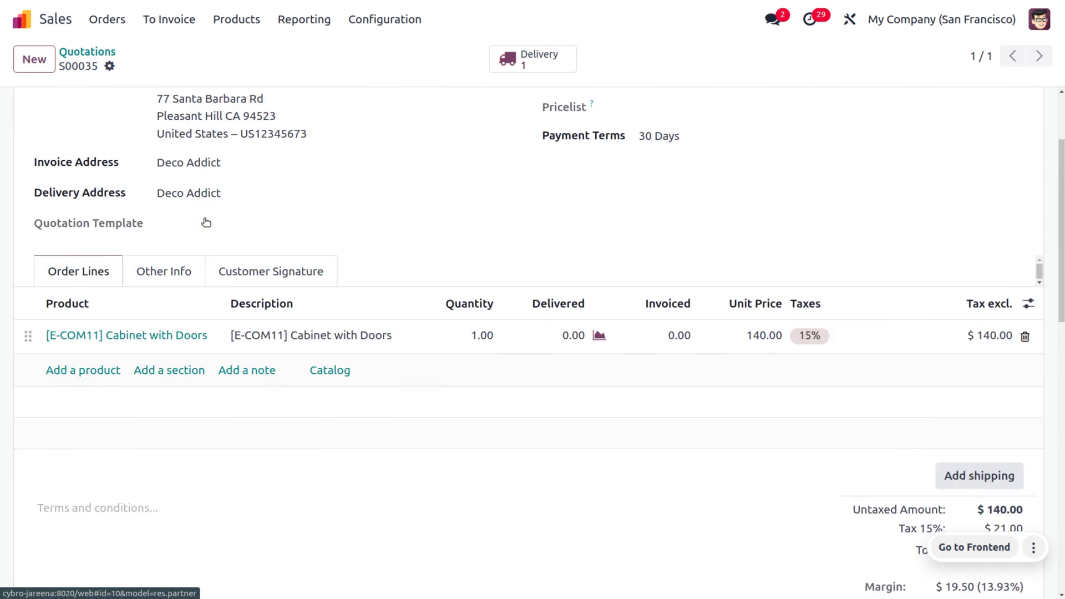
pyautogui.scroll(-4, 207, 223)
pyautogui.scroll(-2, 206, 222)
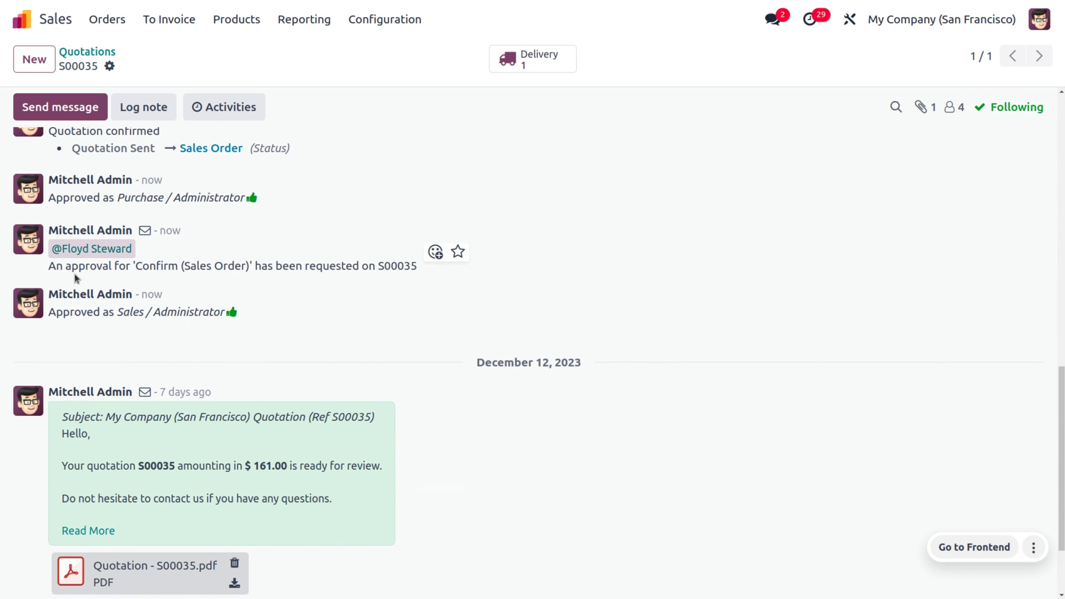